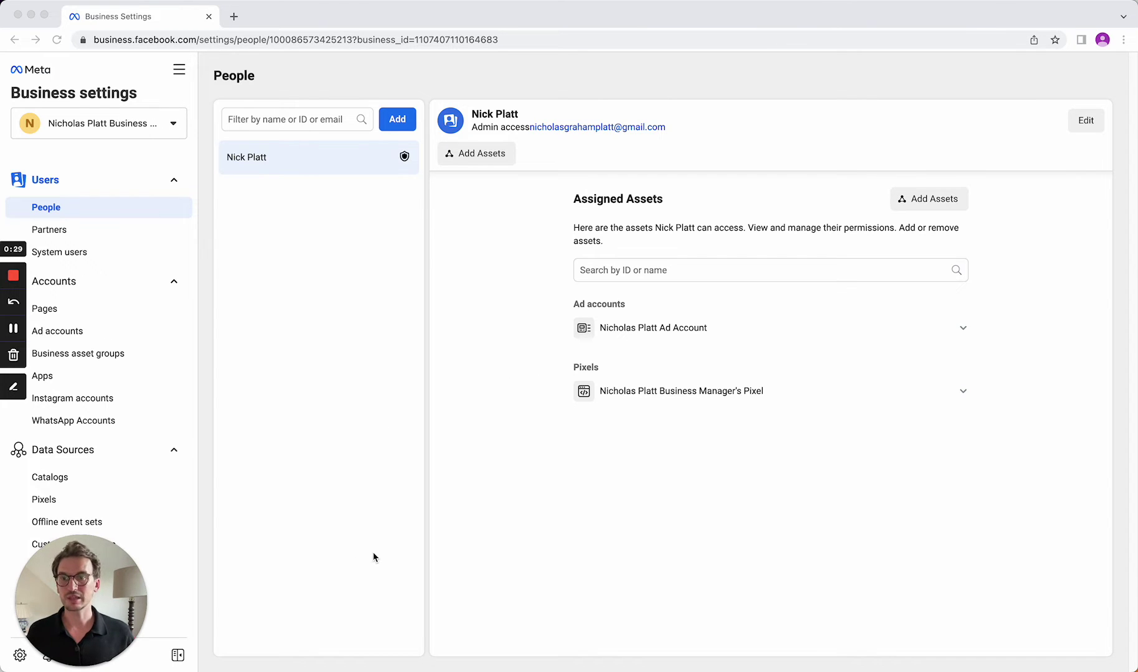
# Show the Pixels page under Data Sources with the first pixel's people access
pyautogui.click(82, 505)
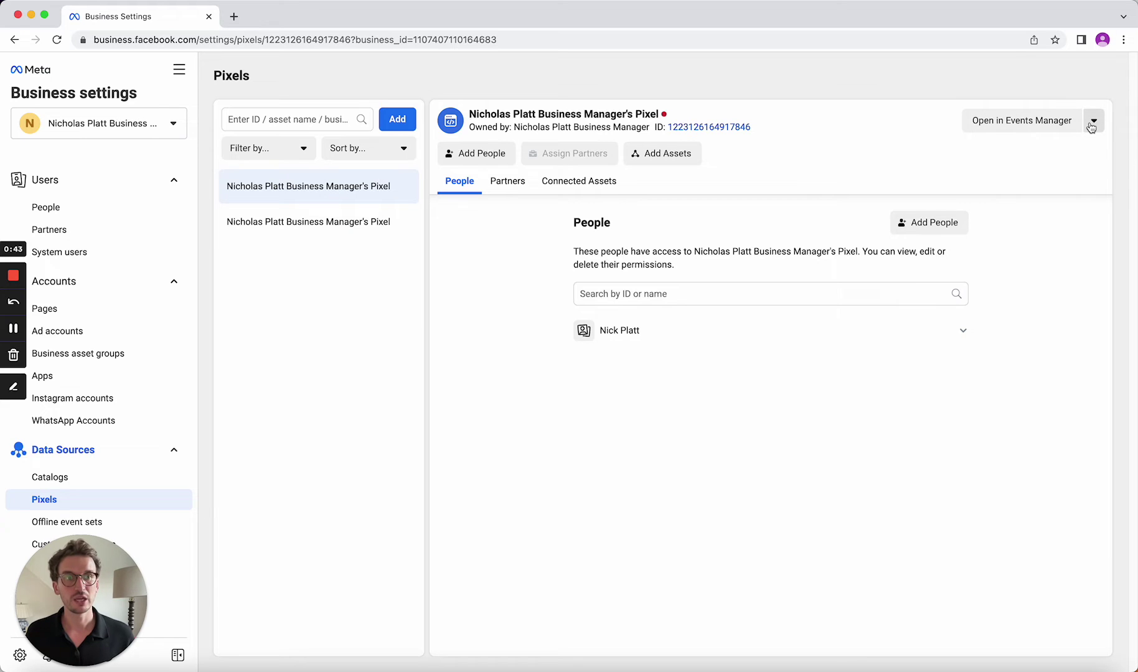
# Open the pixel in Events Manager, resume its setup and connect via Meta Pixel
pyautogui.click(1044, 125)
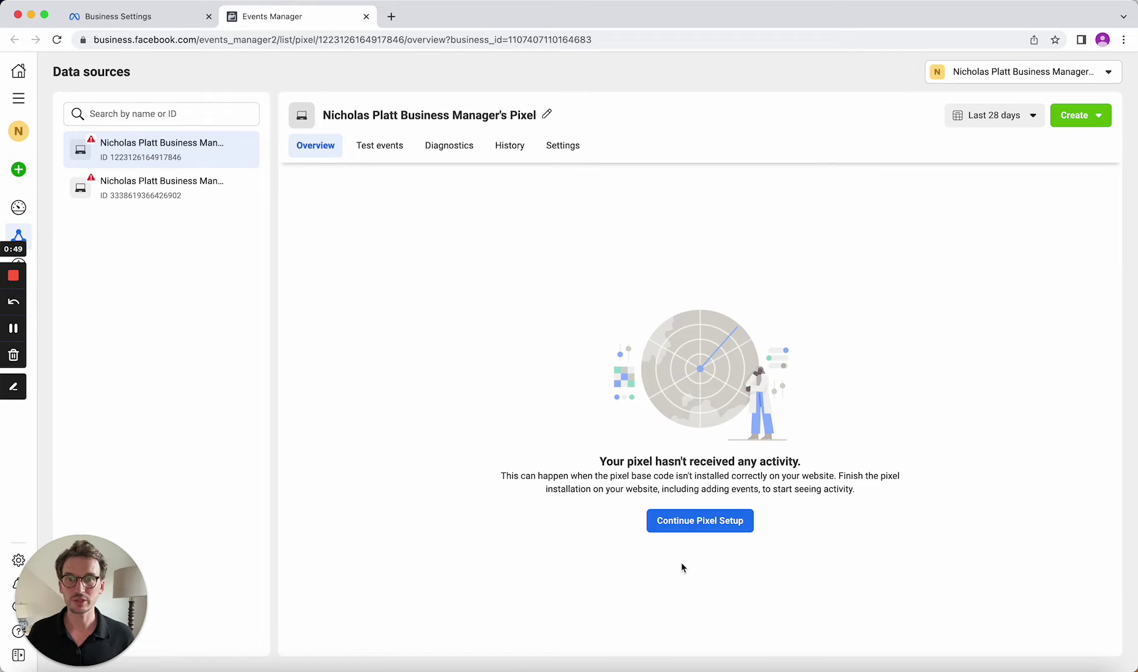
pyautogui.click(679, 525)
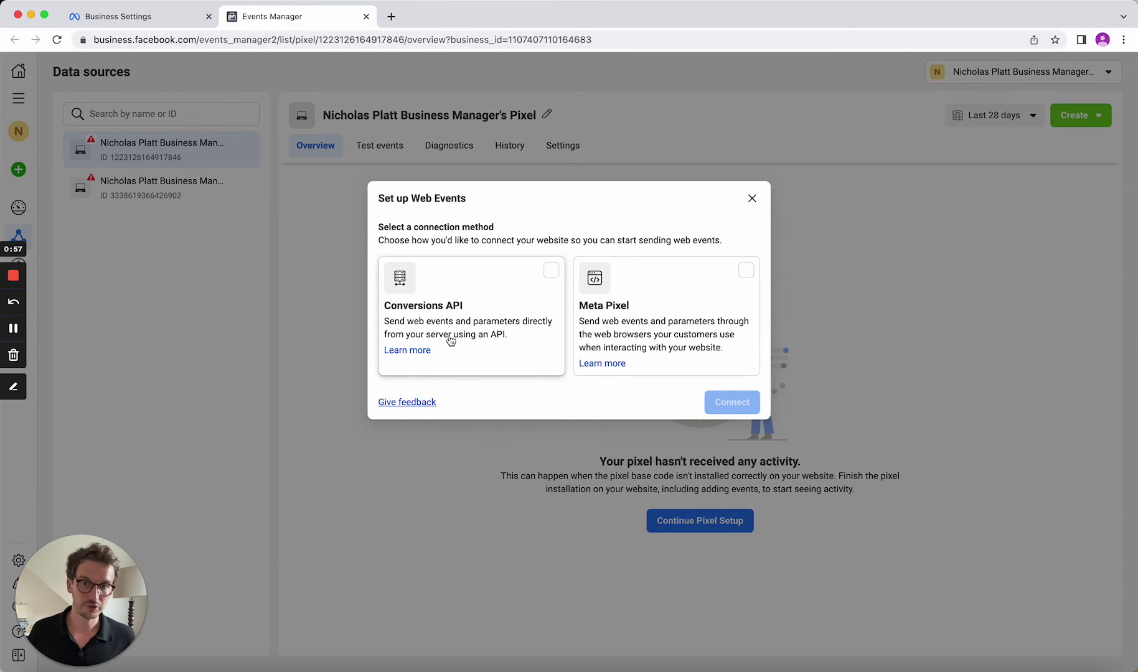
pyautogui.click(725, 364)
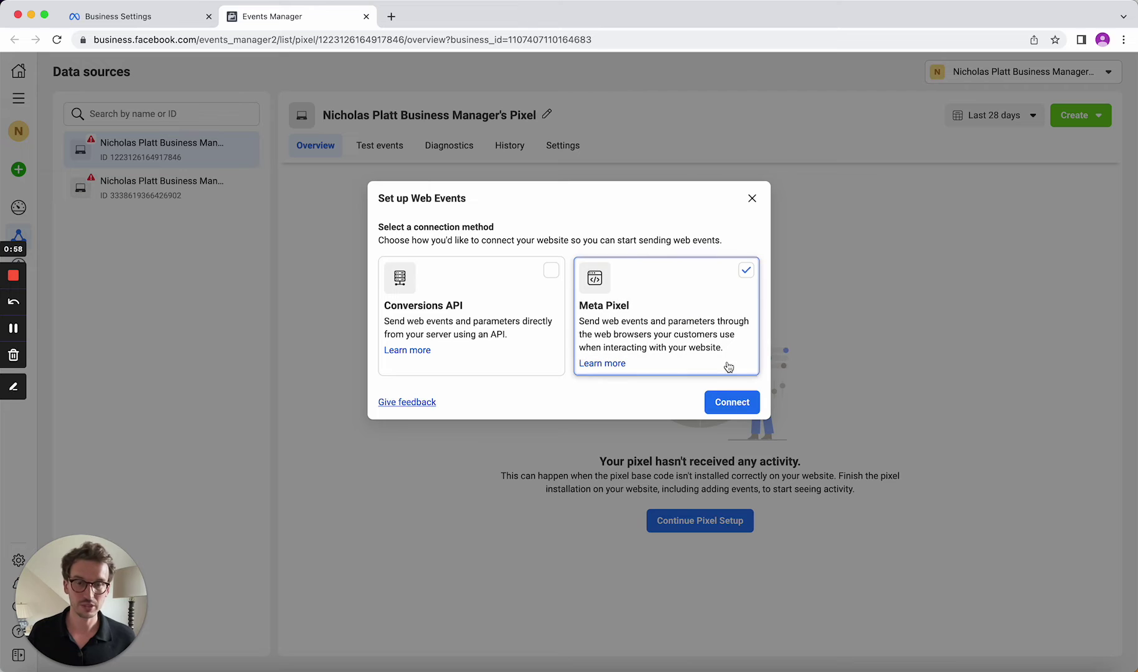
pyautogui.click(733, 403)
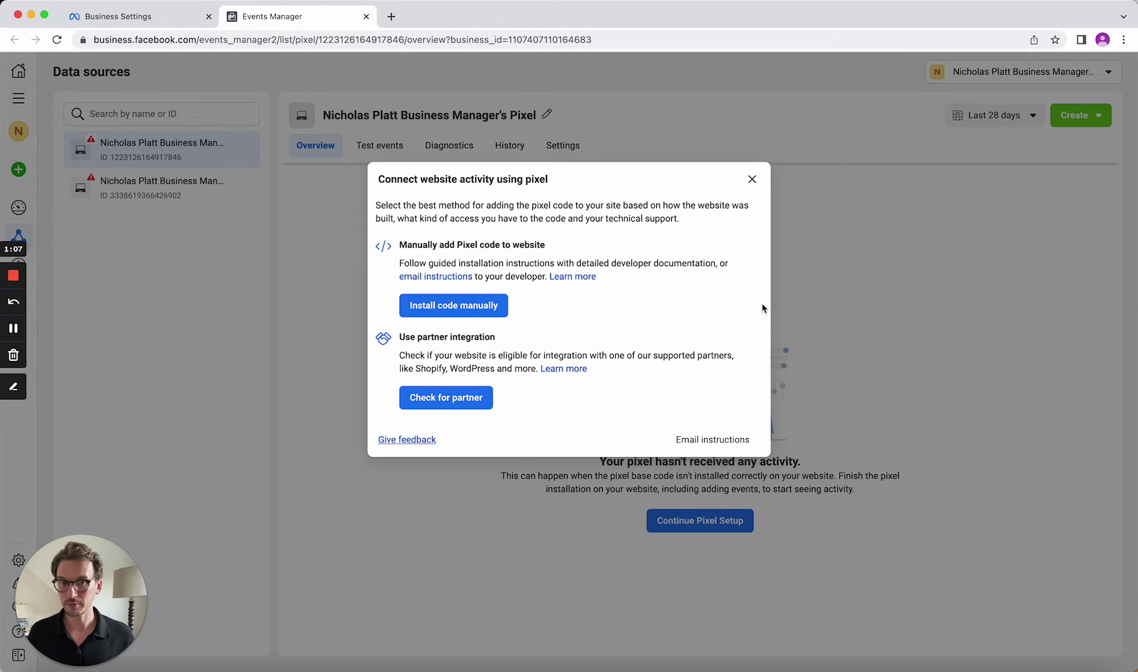
# Preview the emailed pixel installation instructions, then close the draft without sending
pyautogui.click(704, 444)
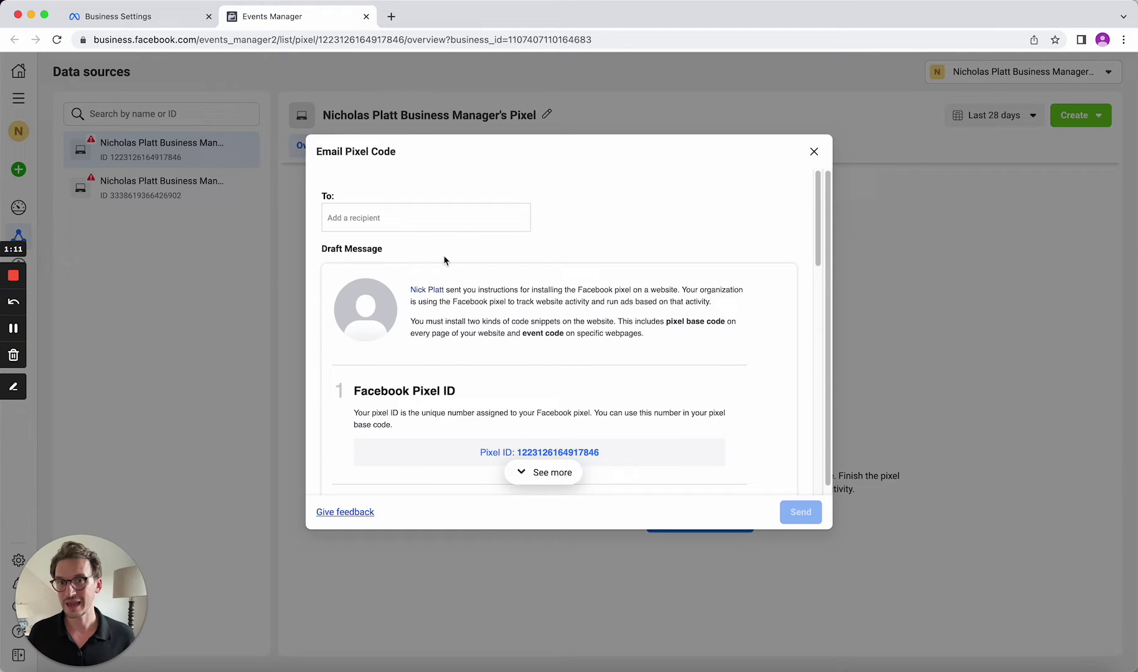
pyautogui.scroll(-15, 550, 334)
pyautogui.scroll(-5, 550, 334)
pyautogui.scroll(20, 549, 335)
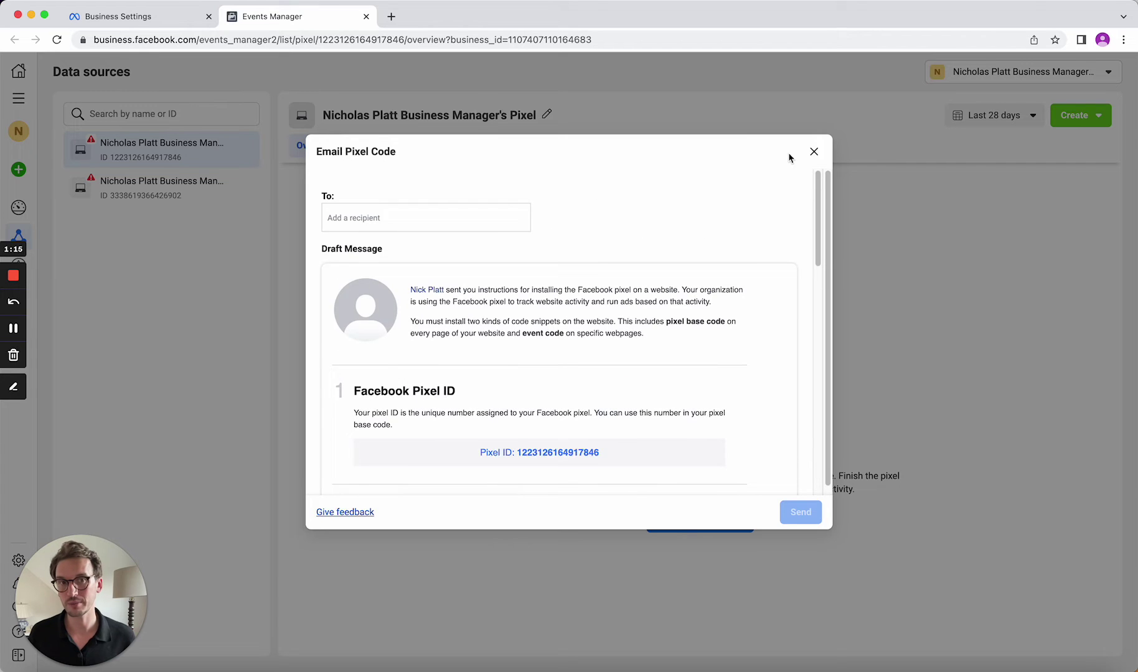
pyautogui.click(814, 152)
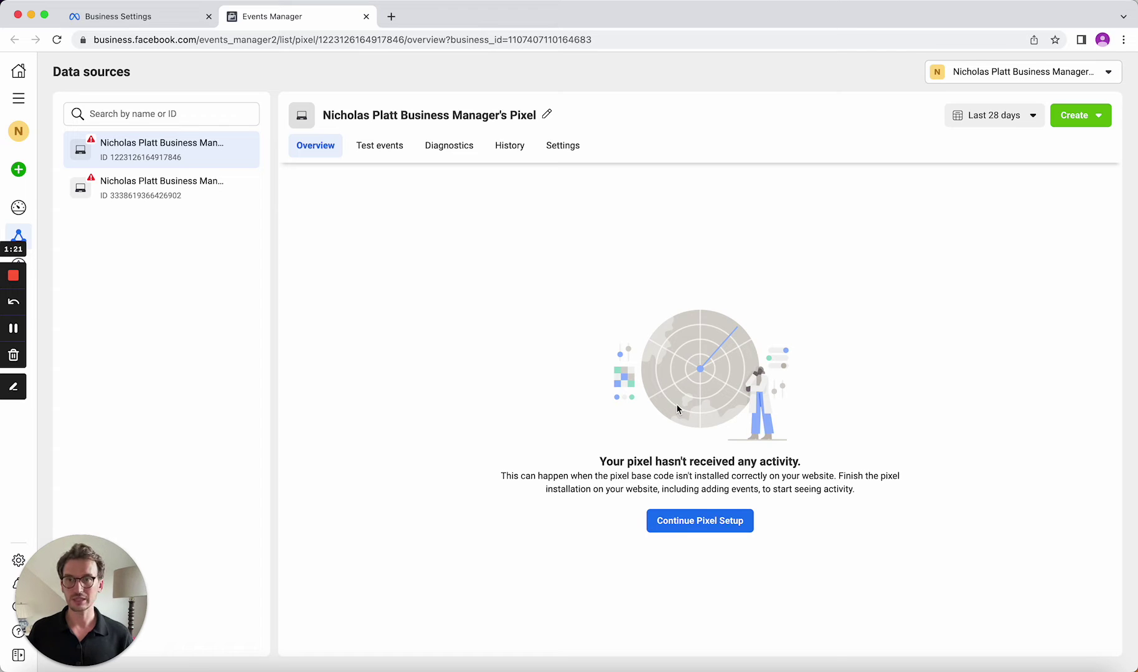
# Search 'tag manage' in a new tab and open the Google Tag Manager site
pyautogui.press('cmd+t')
pyautogui.write('tag manage')
pyautogui.press('Return')
pyautogui.click(234, 200)
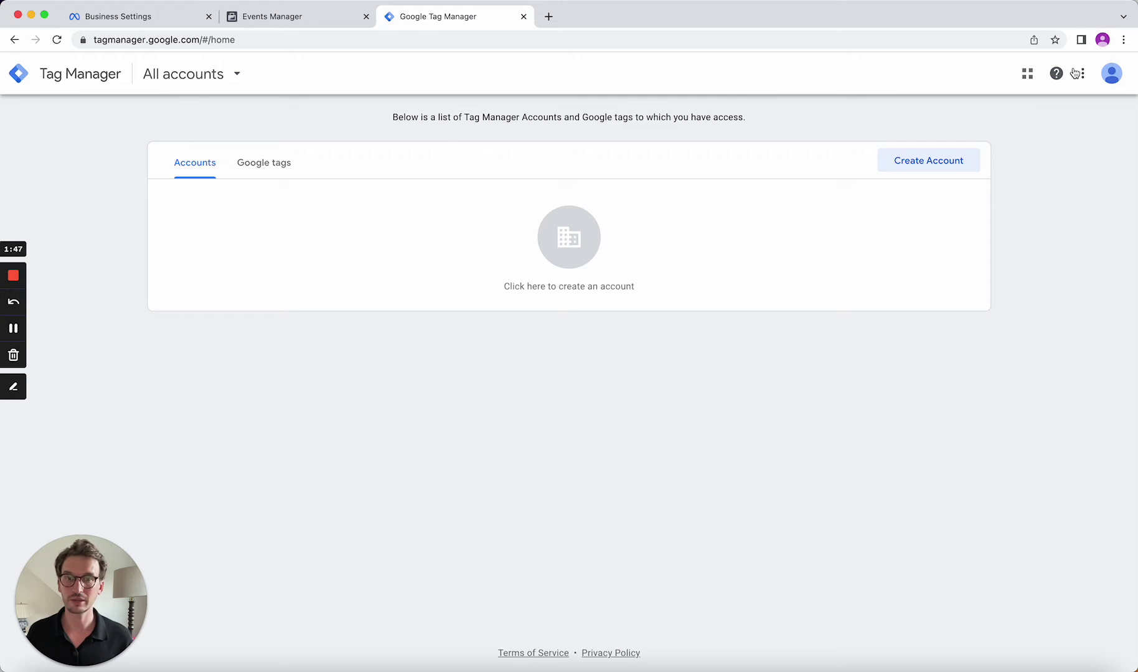
# Check which Google account is signed in to Tag Manager, then dismiss its details
pyautogui.click(1110, 79)
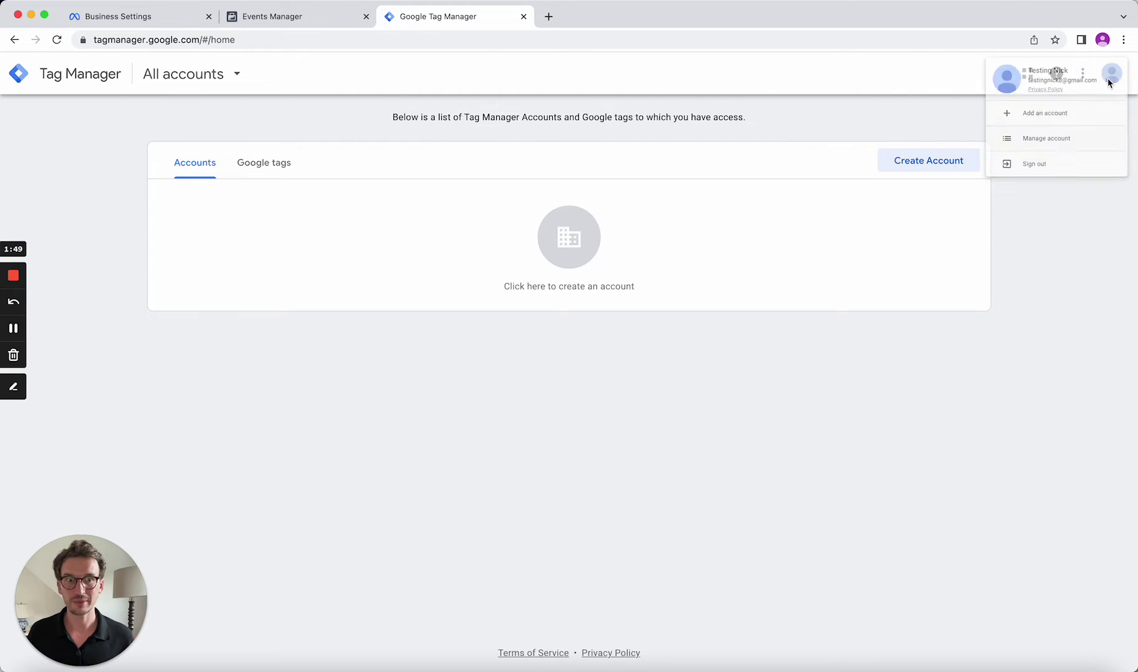
pyautogui.click(868, 132)
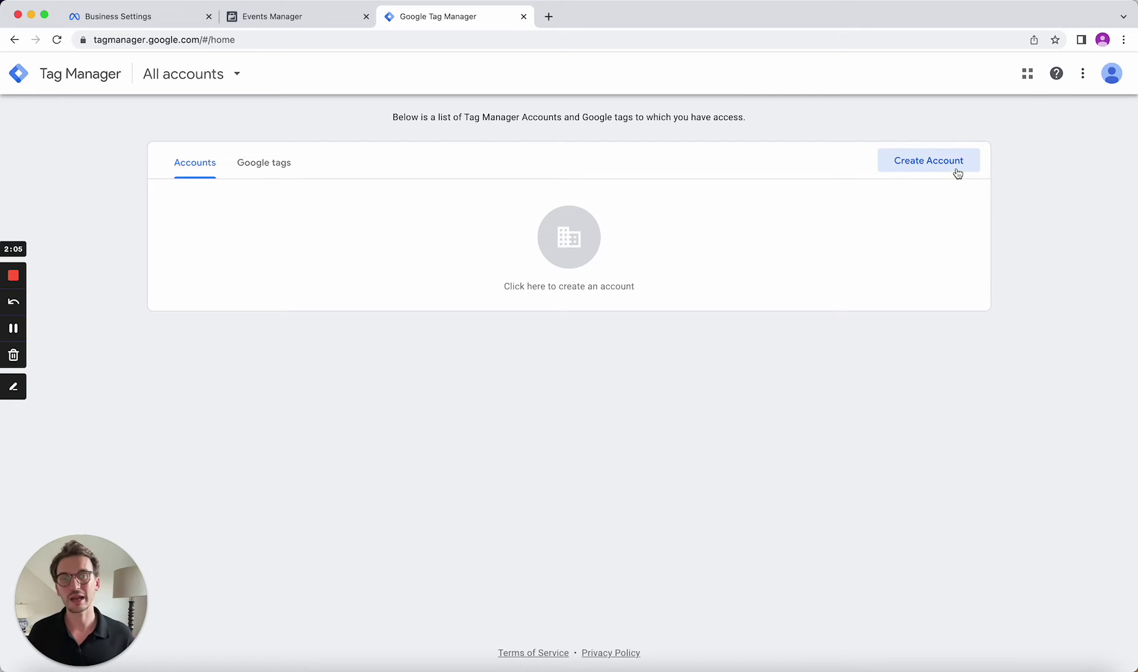
# Start a new Tag Manager account and enter its account name
pyautogui.click(921, 168)
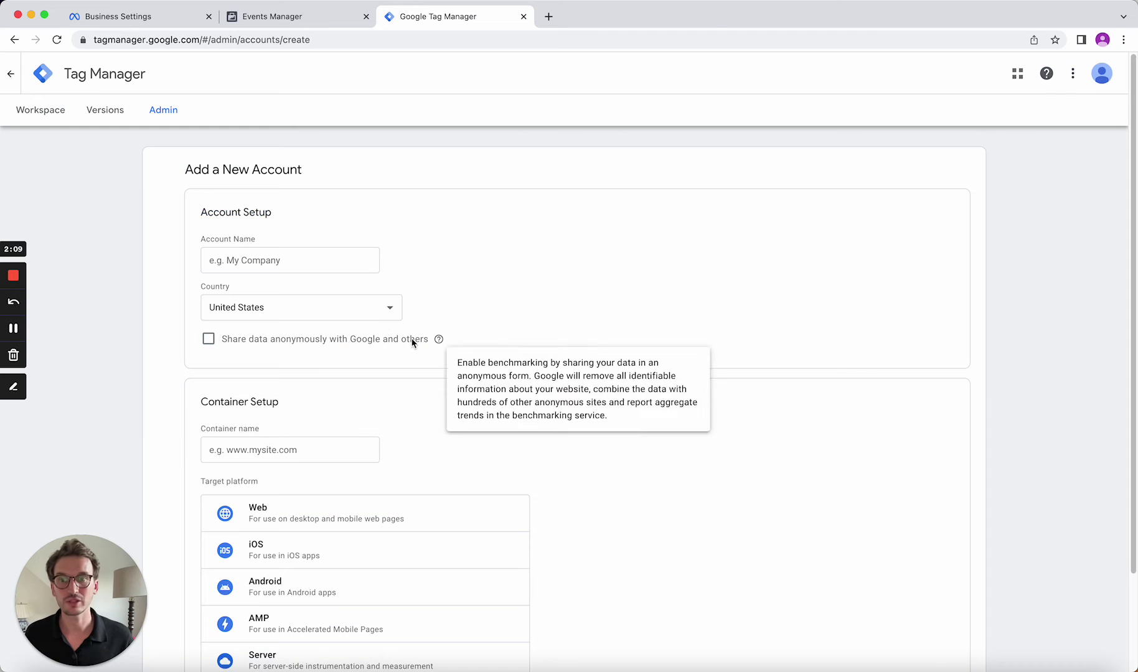
pyautogui.click(278, 267)
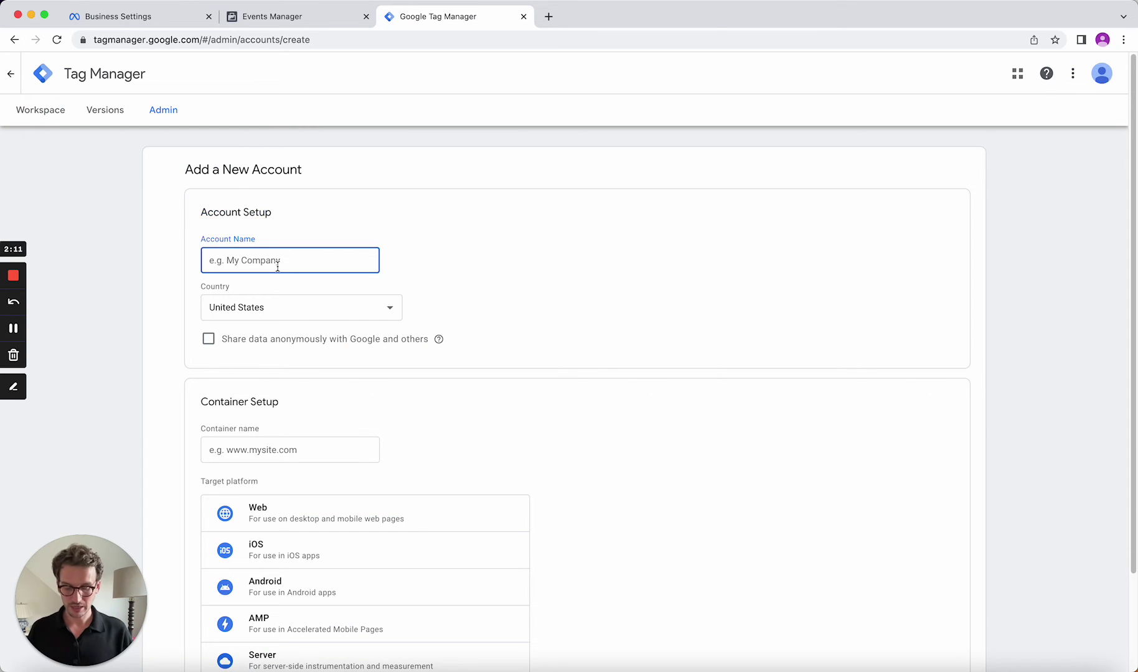
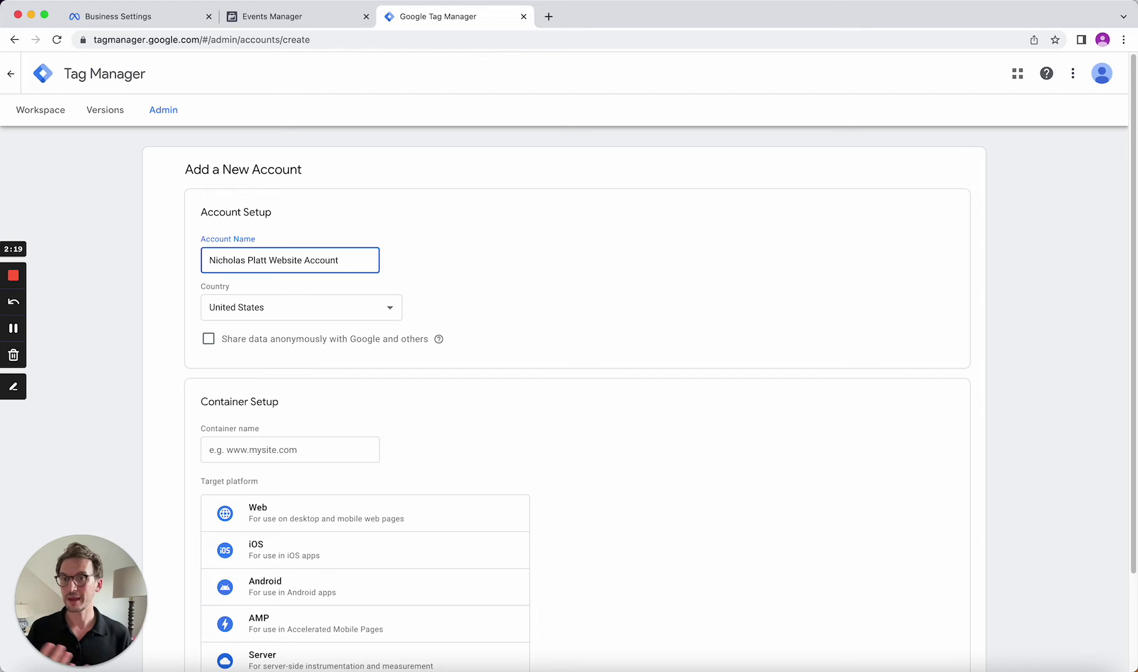
pyautogui.scroll(-2, 452, 275)
pyautogui.click(338, 335)
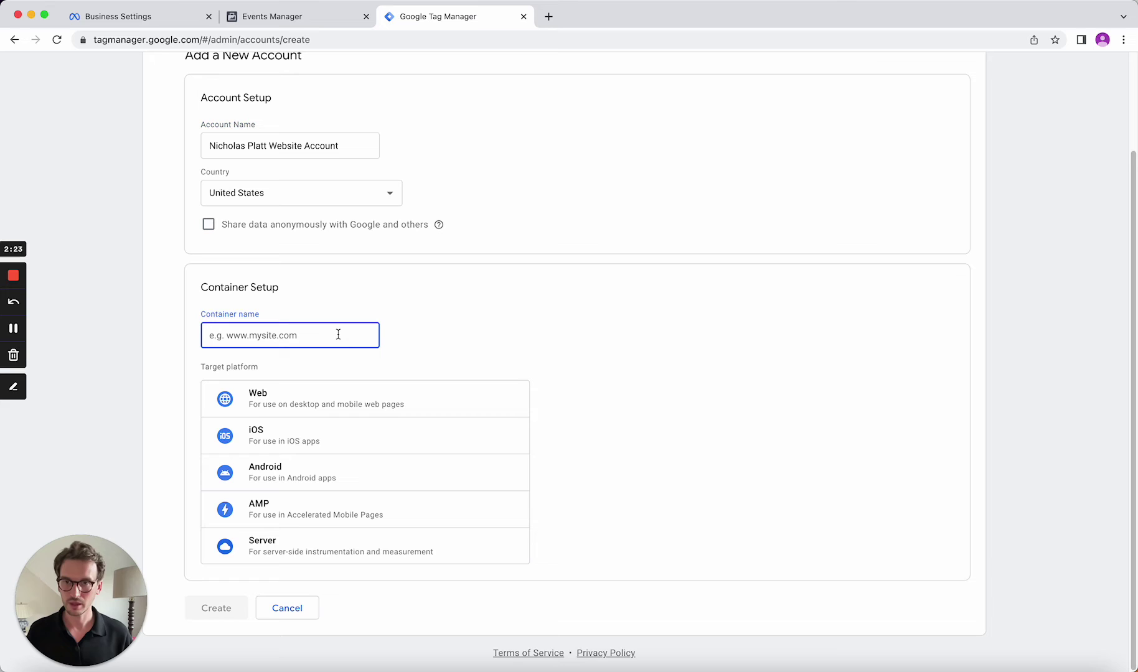
pyautogui.write('hellonavigo.com')
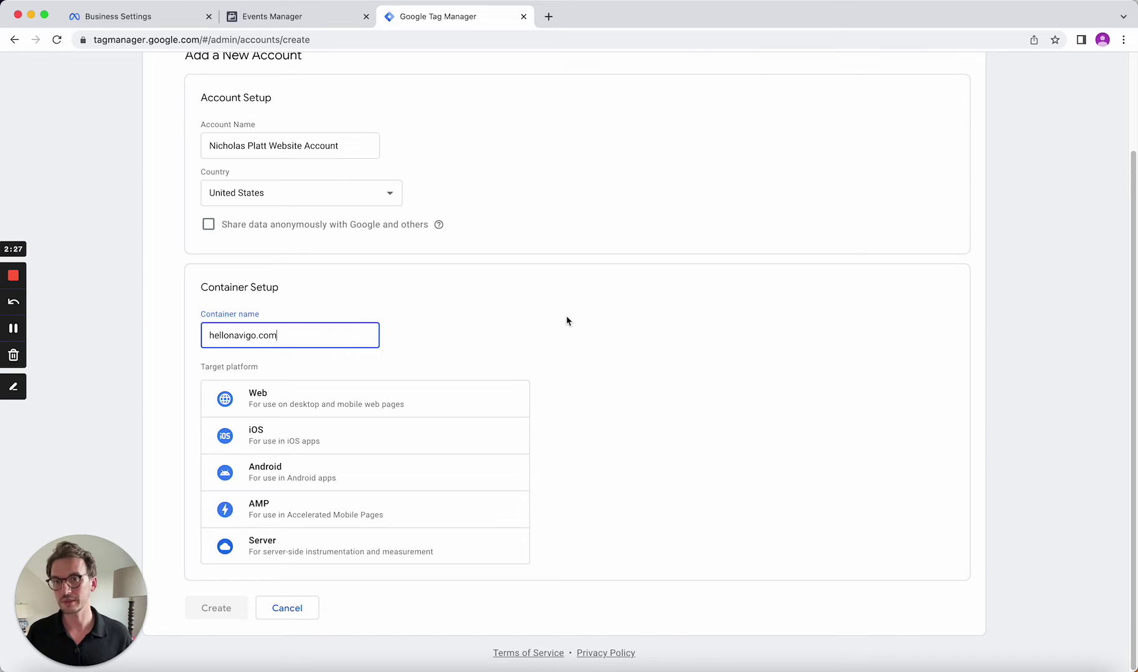
pyautogui.click(210, 335)
pyautogui.write('www.')
pyautogui.press('BackSpace')
pyautogui.press('Tab')
pyautogui.click(285, 413)
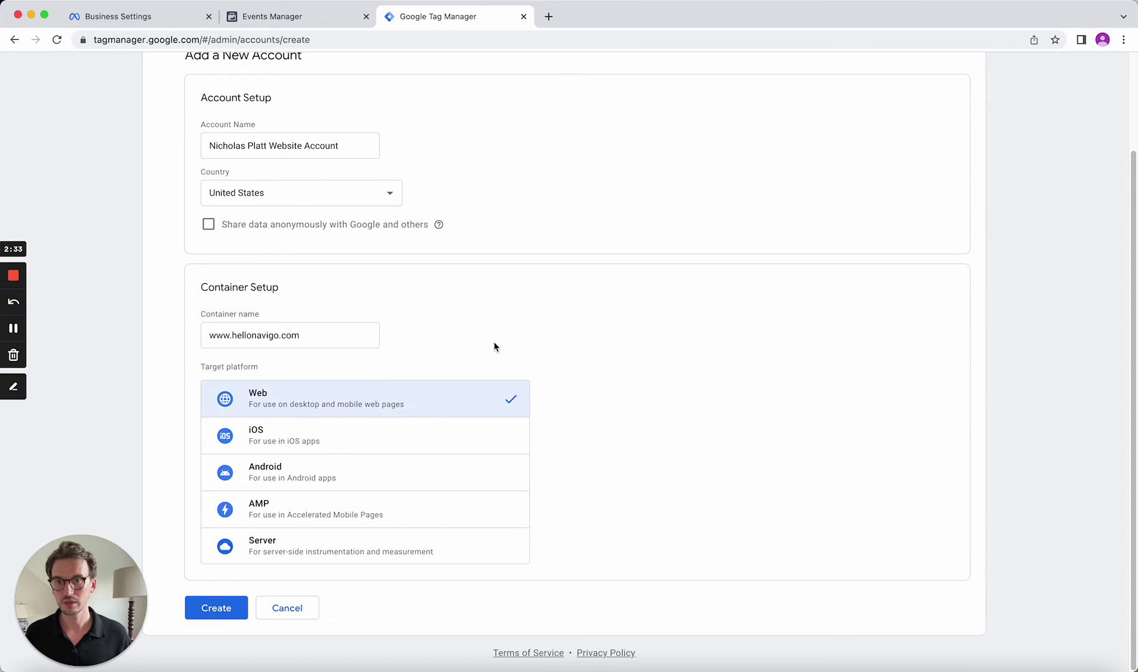
pyautogui.click(221, 609)
# Accept the GDPR Data Processing Terms and agree to the Tag Manager Terms of Service
pyautogui.scroll(-10, 495, 413)
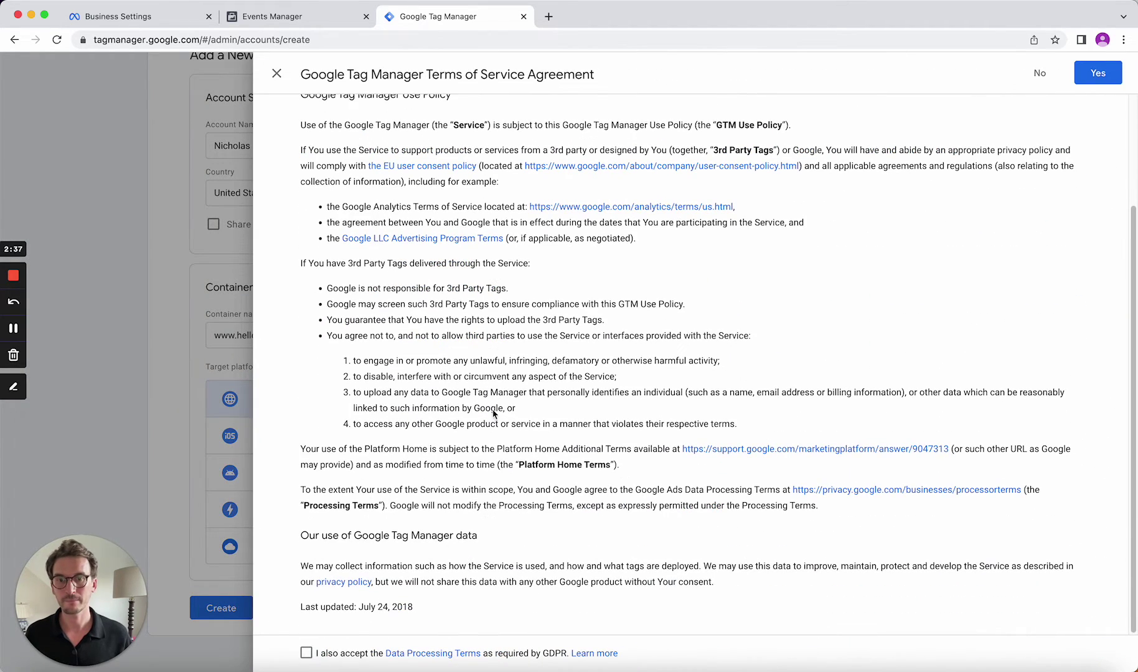
pyautogui.click(305, 653)
pyautogui.click(1107, 81)
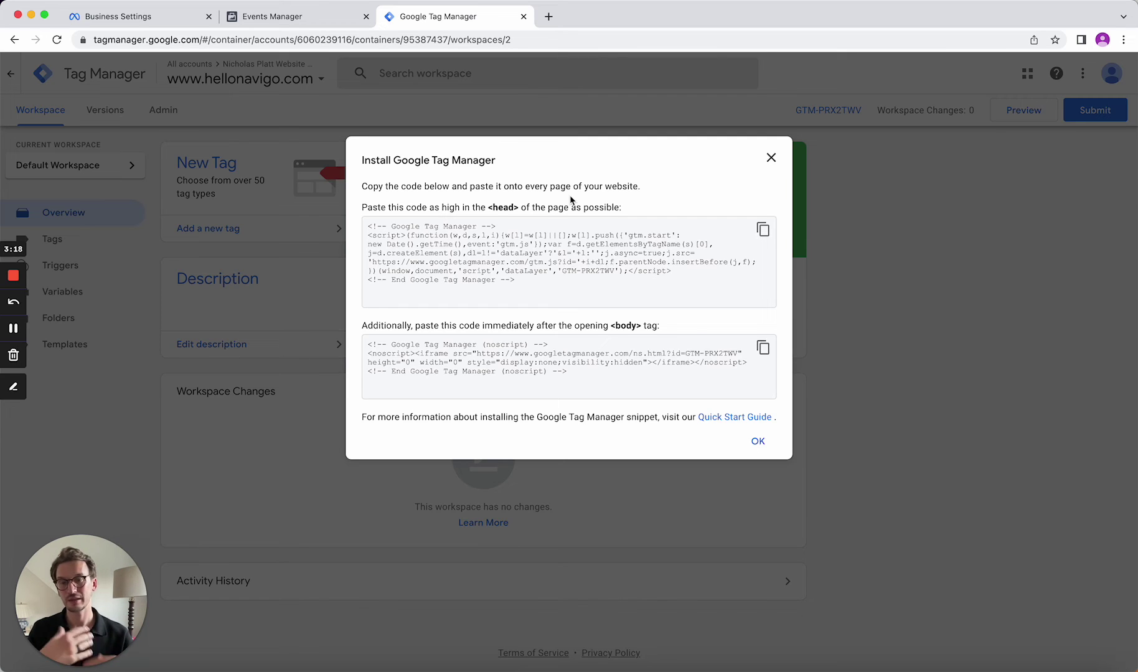
# Copy the head and body GTM-PRX2TWV install snippets, close them, and return to Events Manager
pyautogui.click(764, 230)
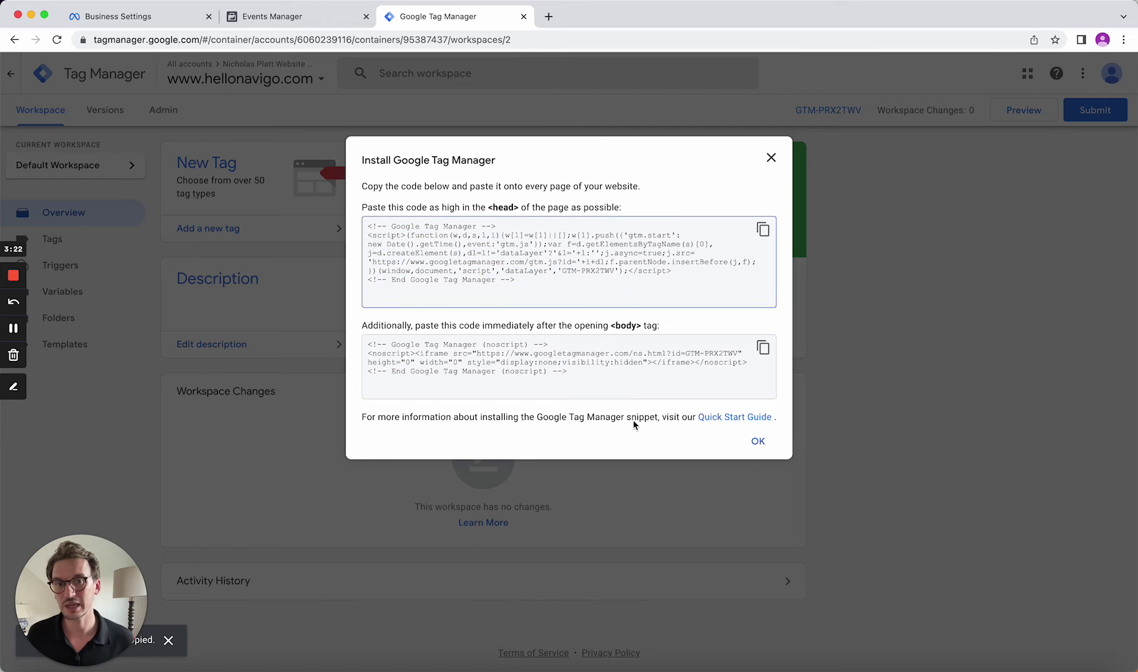
pyautogui.click(763, 347)
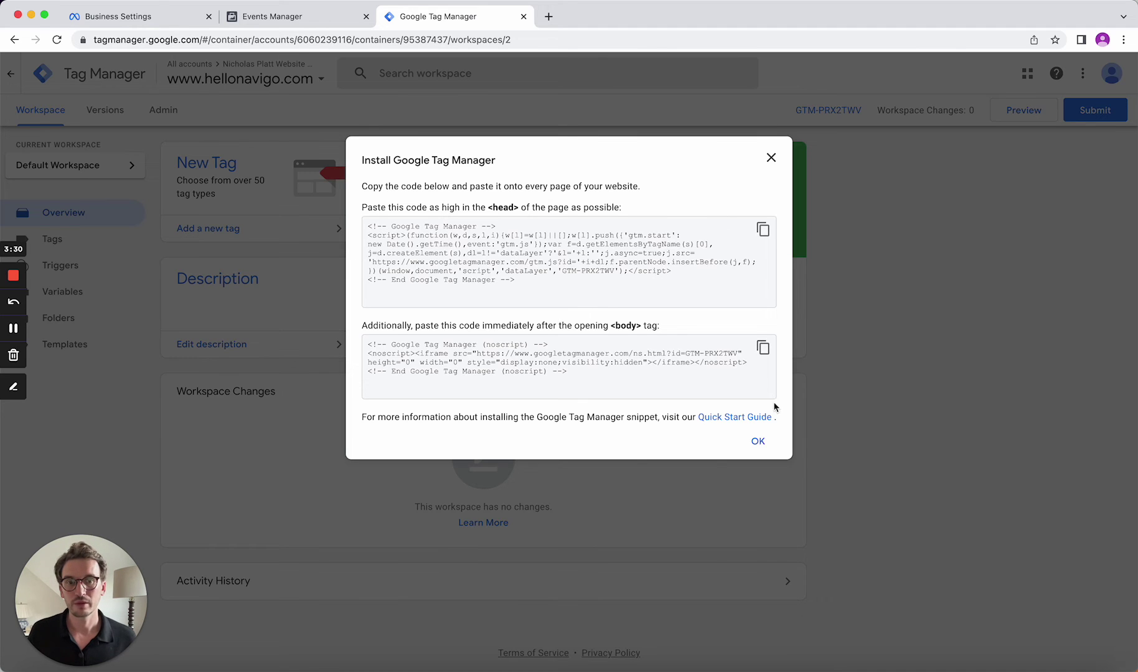
pyautogui.click(759, 442)
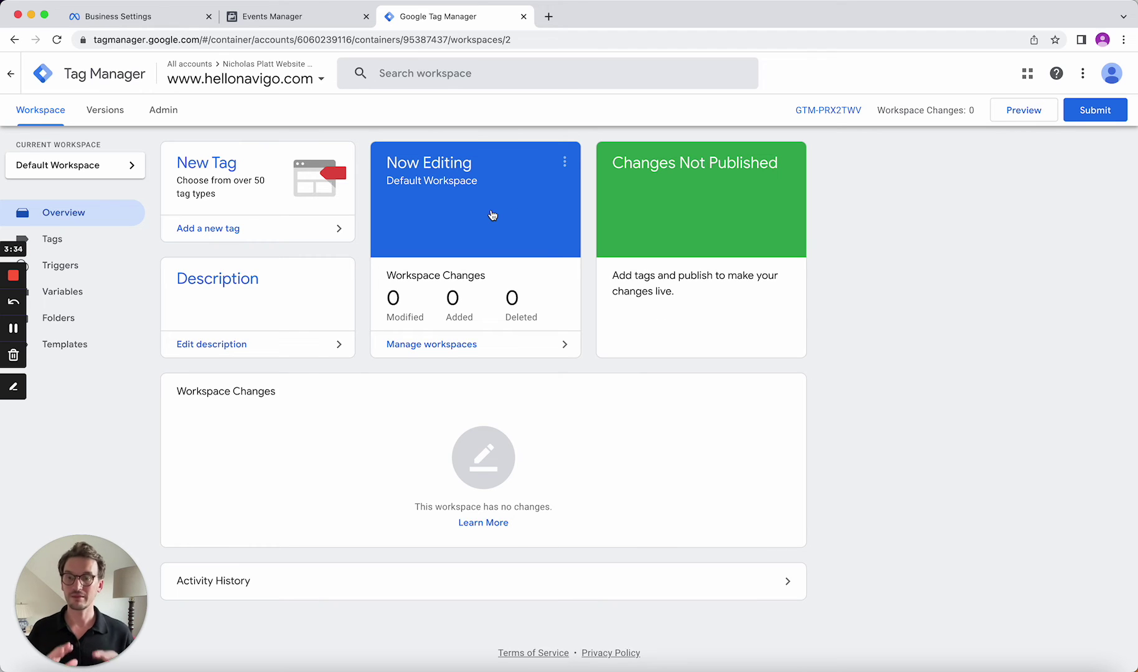
pyautogui.click(314, 20)
# Resume pixel setup with Meta Pixel, browse partner integrations, and select Google Tag Manager
pyautogui.click(671, 515)
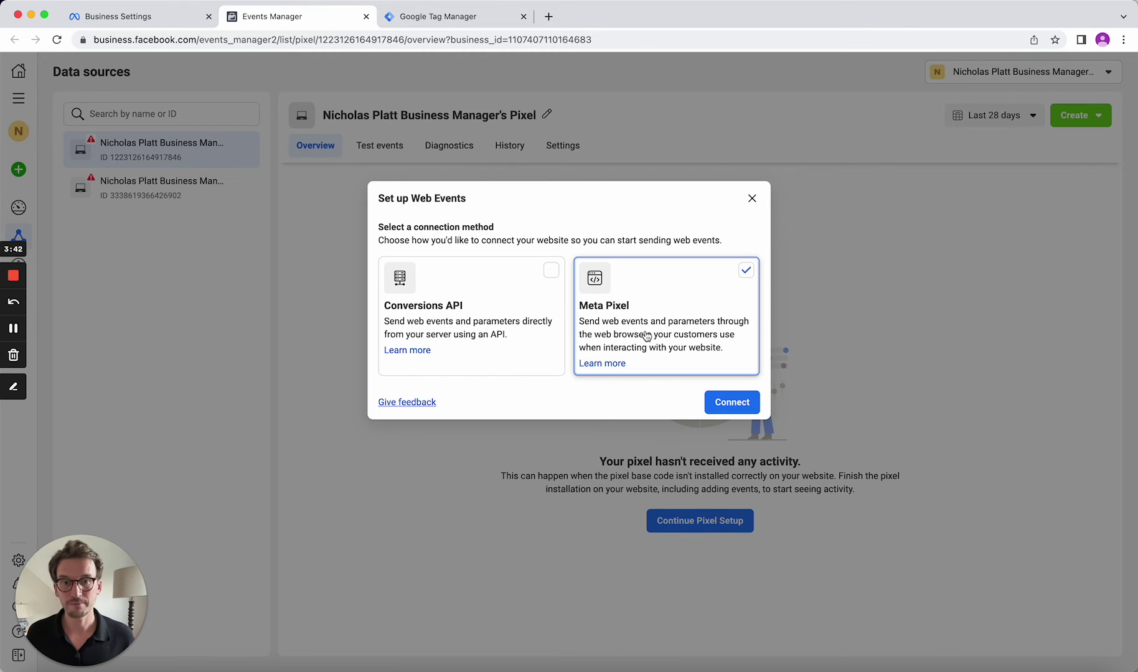
pyautogui.click(733, 402)
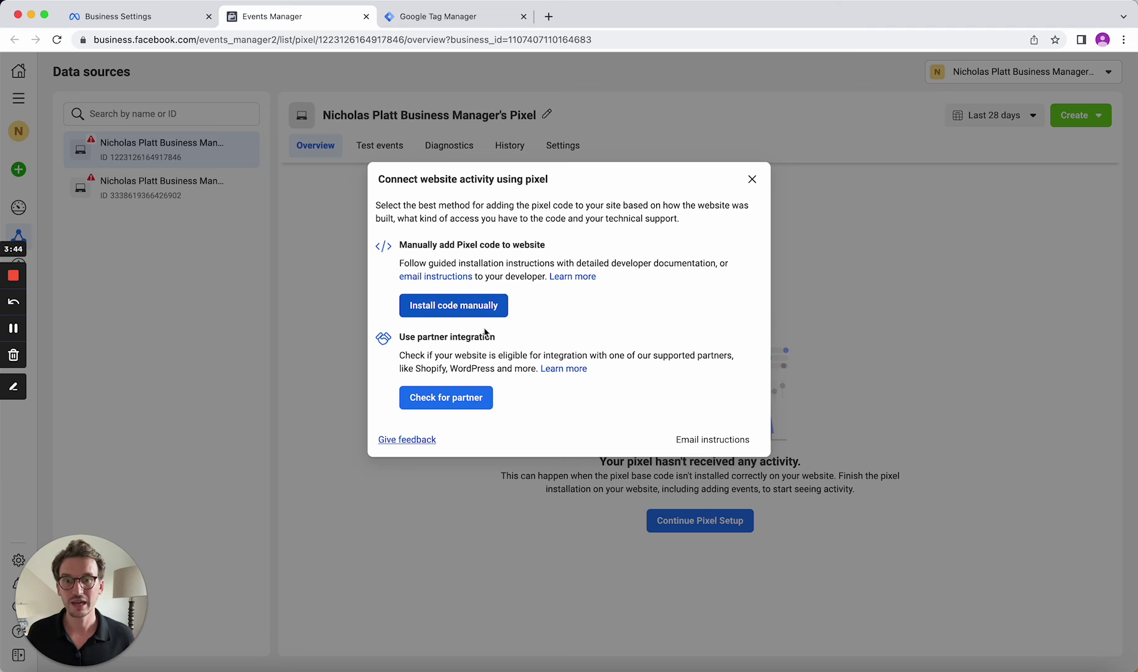
pyautogui.click(450, 406)
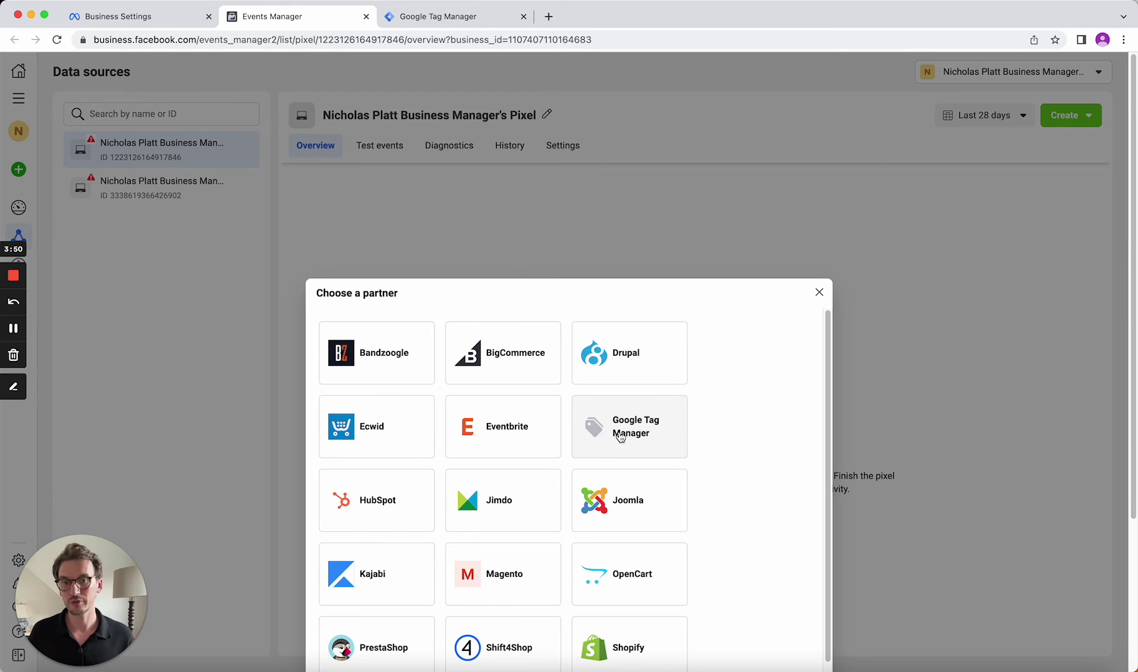
pyautogui.scroll(-3, 694, 452)
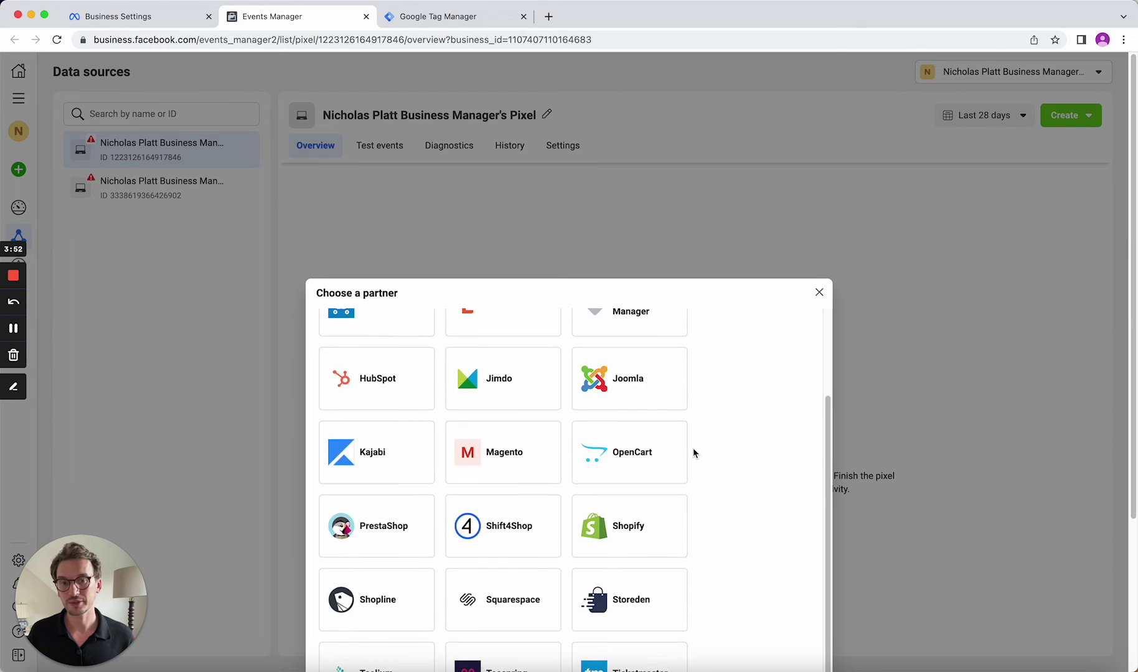
pyautogui.scroll(3, 694, 454)
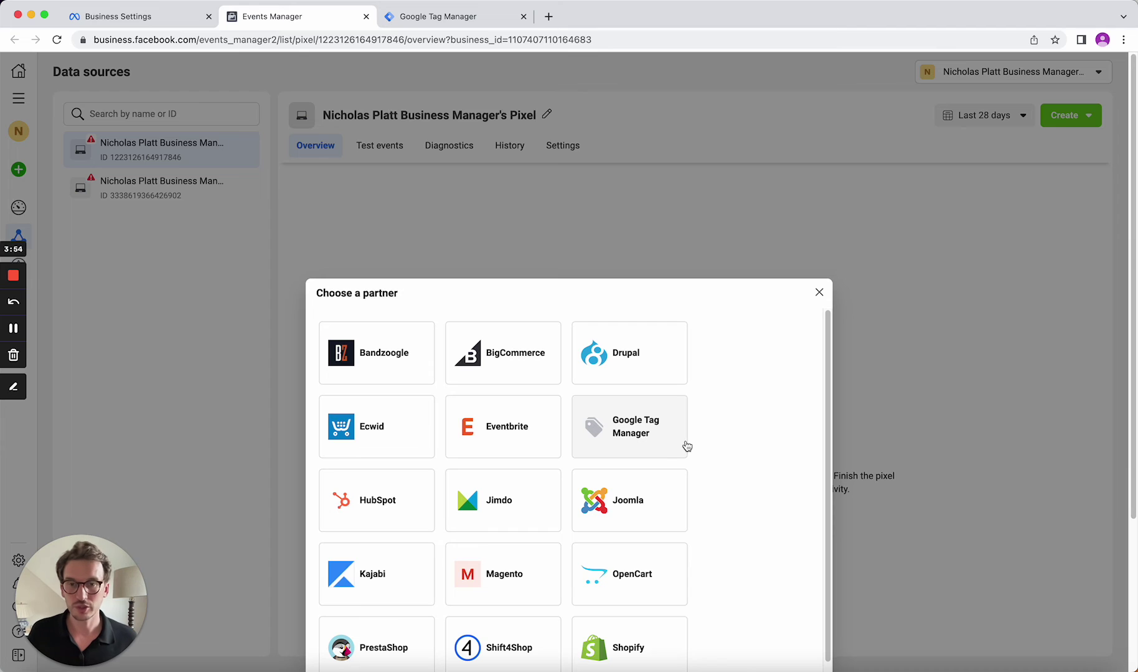
pyautogui.scroll(-5, 685, 446)
pyautogui.scroll(-3, 928, 445)
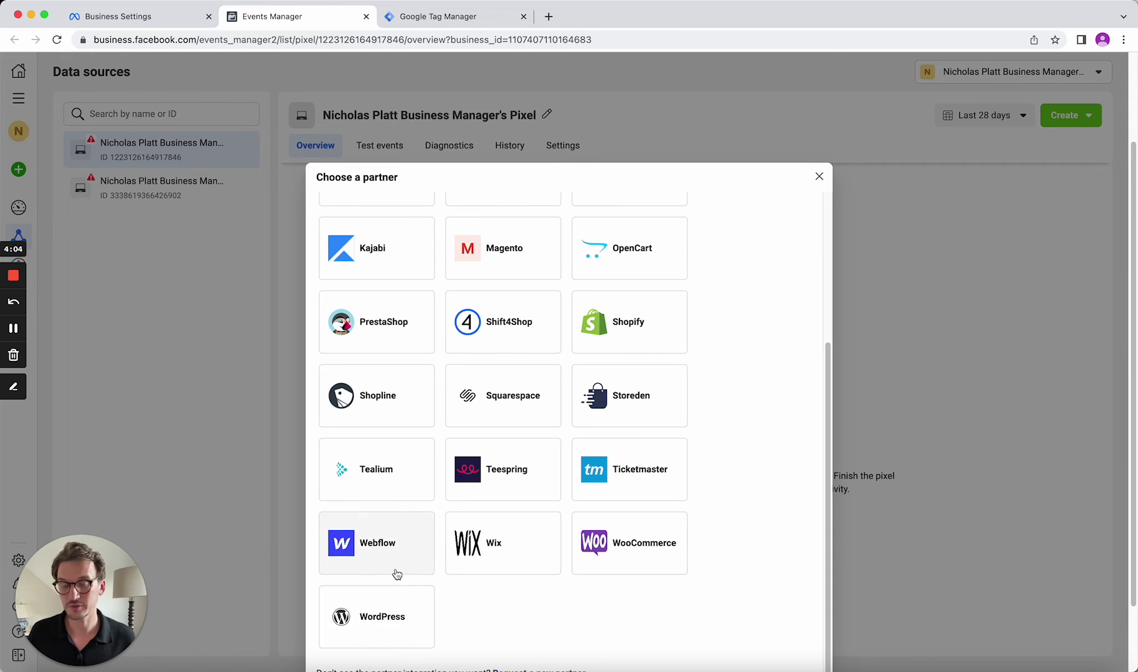
pyautogui.scroll(1, 583, 652)
pyautogui.scroll(3, 582, 652)
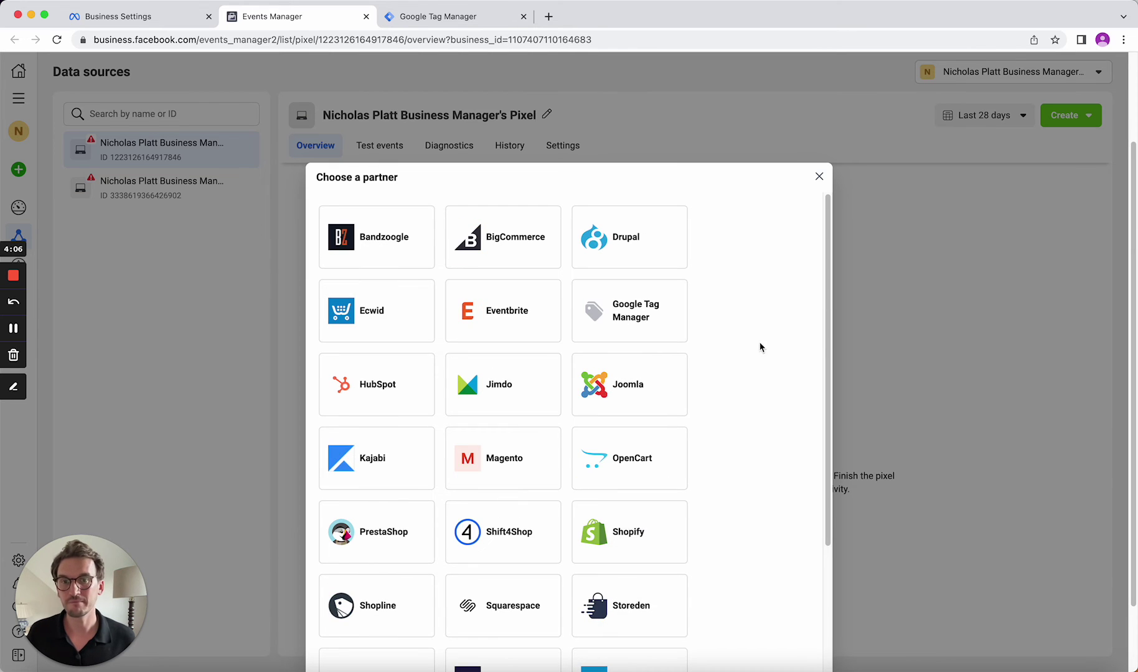
pyautogui.scroll(-4, 561, 577)
pyautogui.scroll(4, 542, 535)
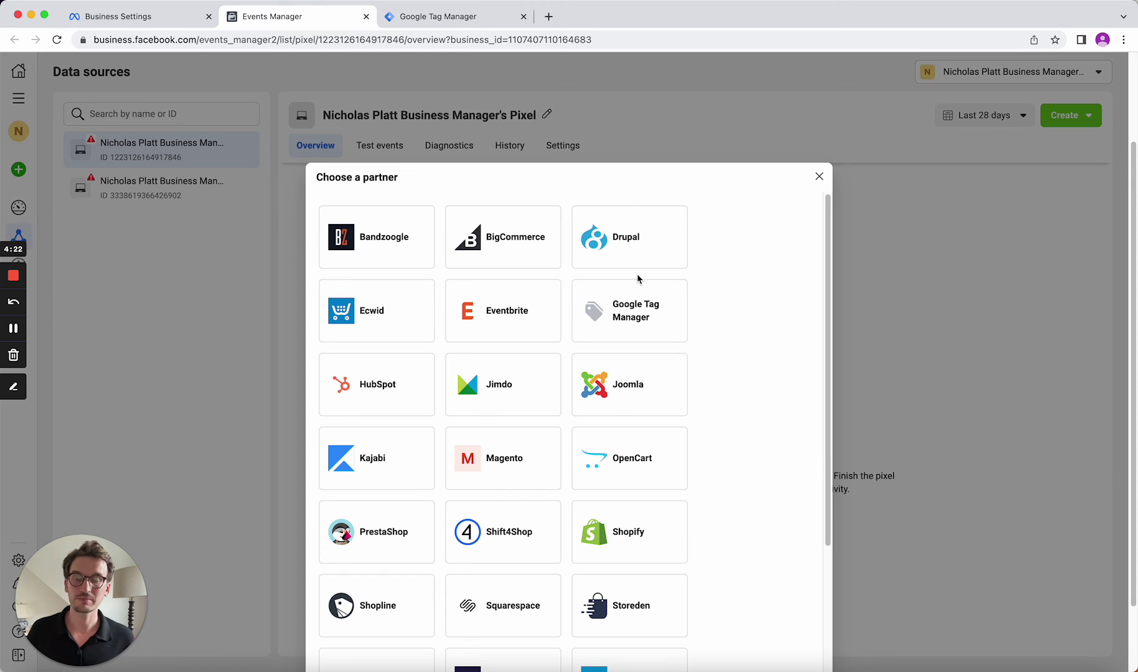
pyautogui.scroll(-3, 520, 584)
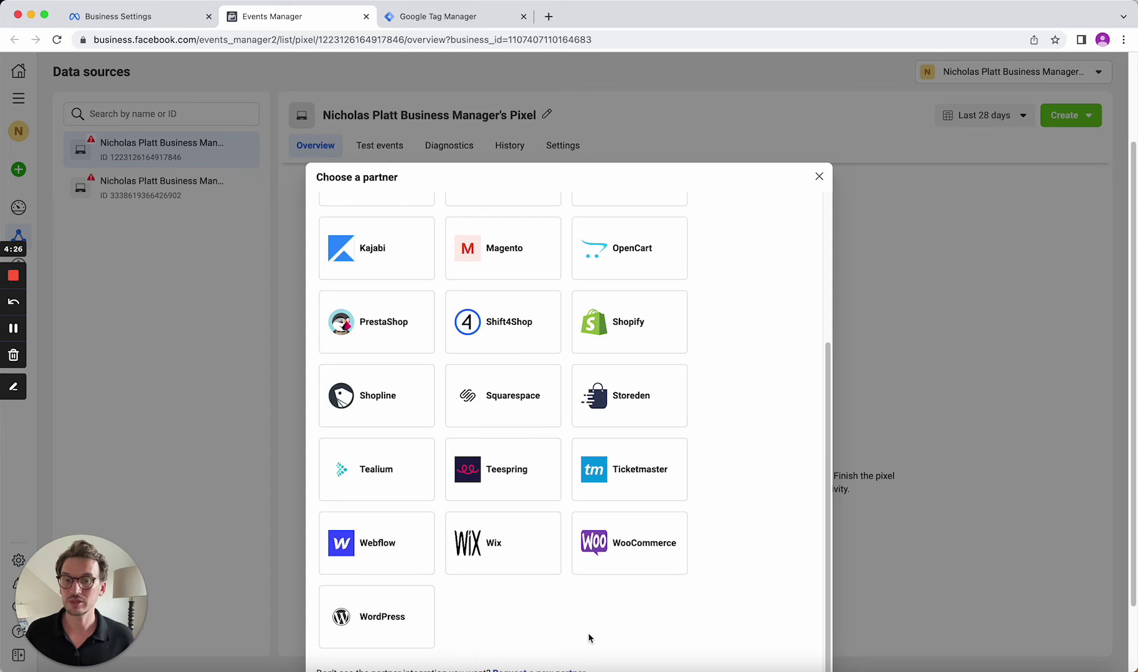
pyautogui.scroll(3, 632, 608)
pyautogui.click(651, 314)
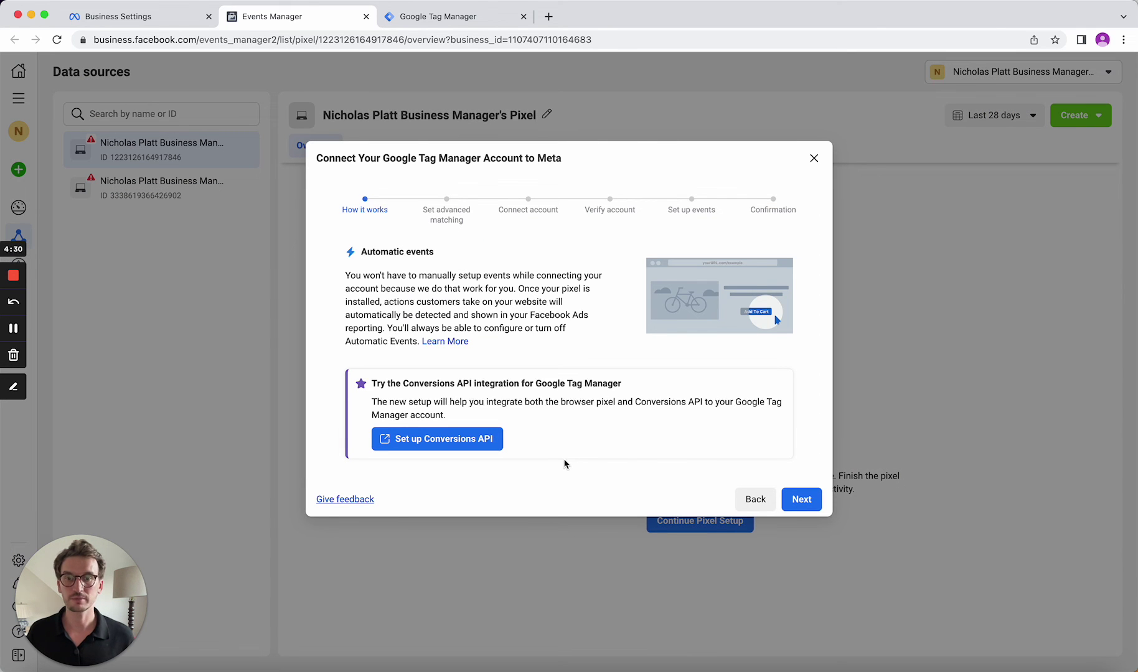
pyautogui.click(797, 501)
pyautogui.click(802, 438)
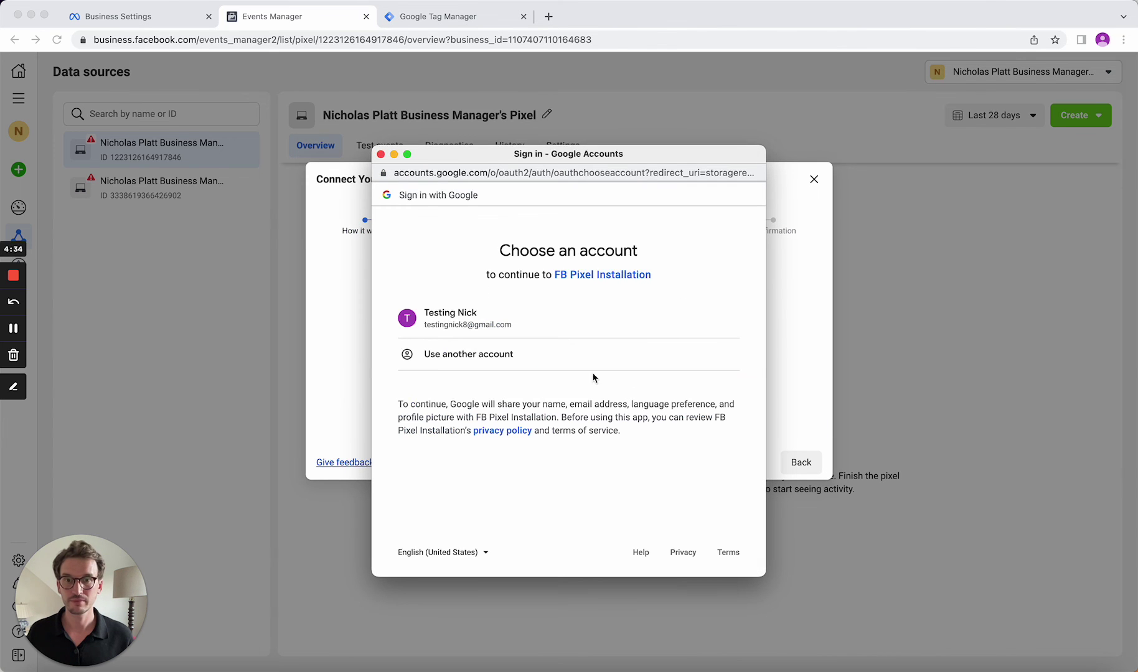
pyautogui.click(533, 319)
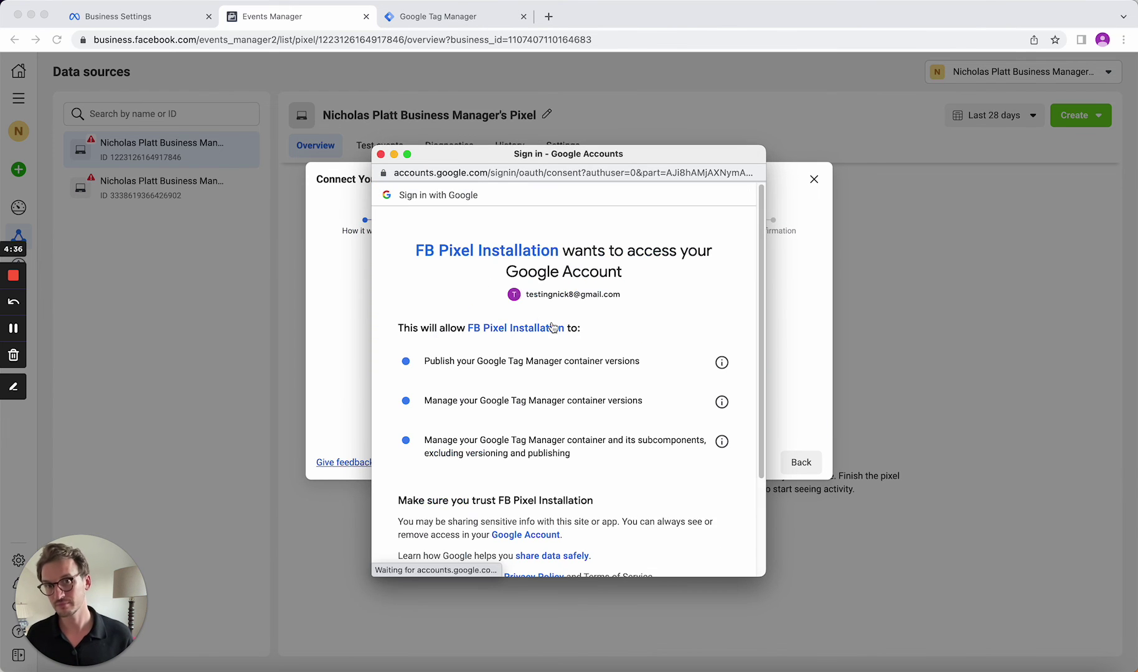
pyautogui.scroll(-3, 675, 498)
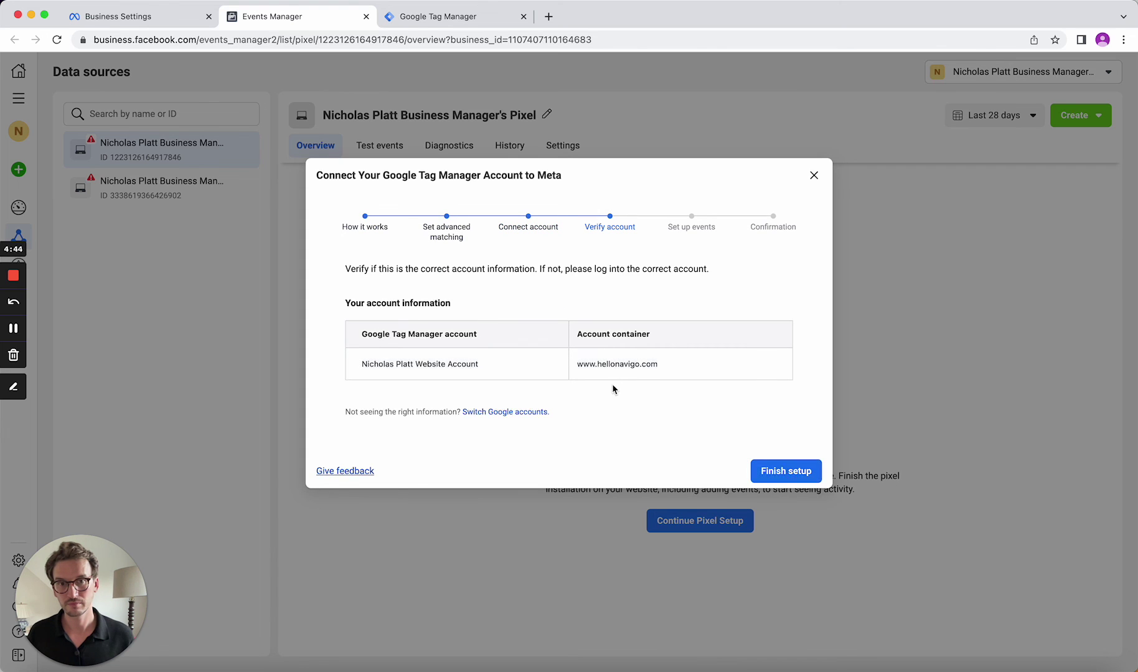
pyautogui.click(770, 479)
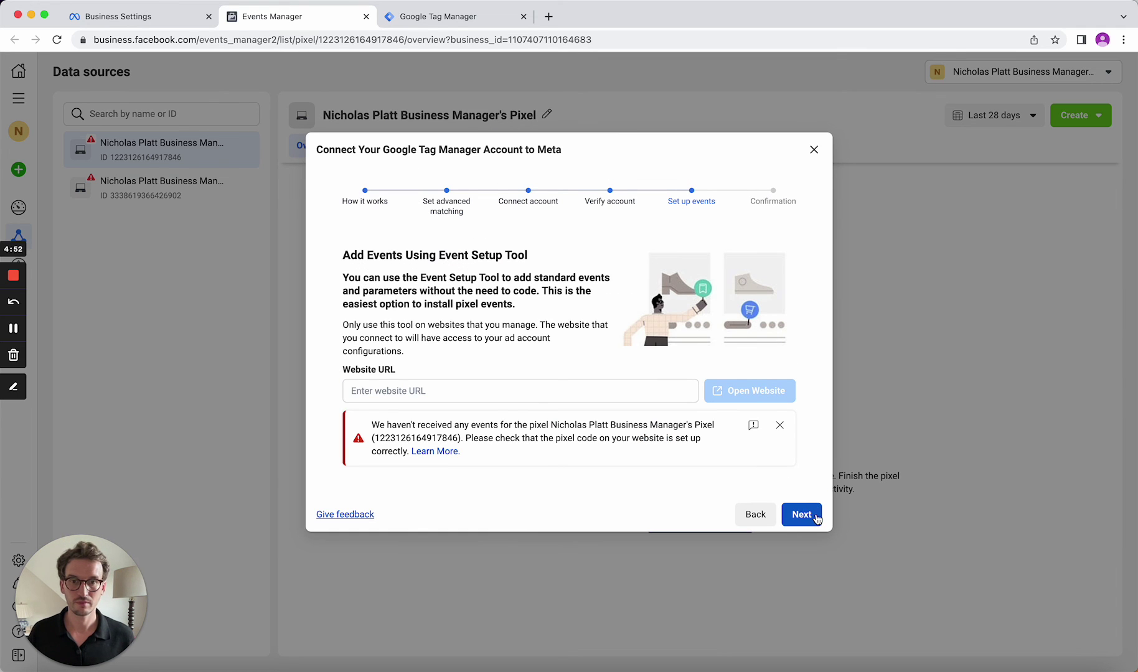
# Skip event setup without a URL to reach the Setup complete confirmation
pyautogui.click(816, 516)
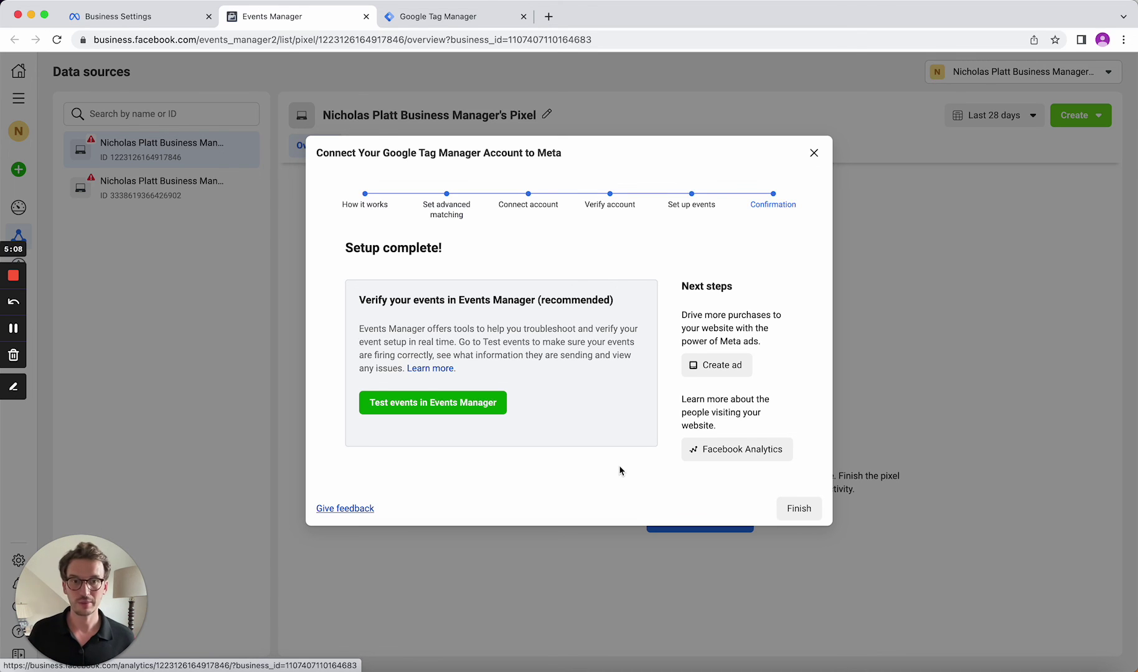
pyautogui.click(799, 509)
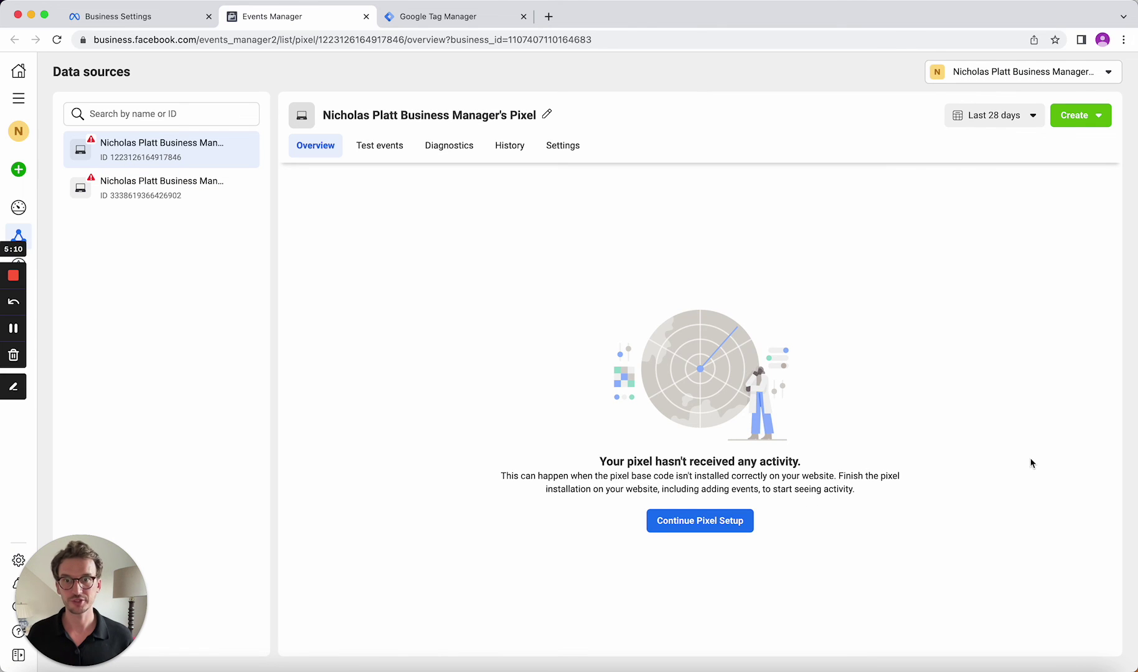